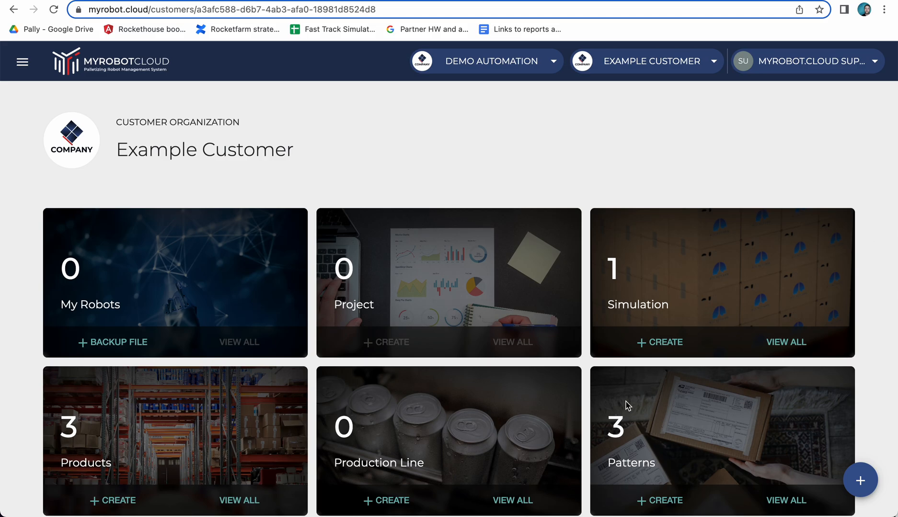
Step: Review Example Customer's list of saved patterns and return to the customer overview
click(776, 501)
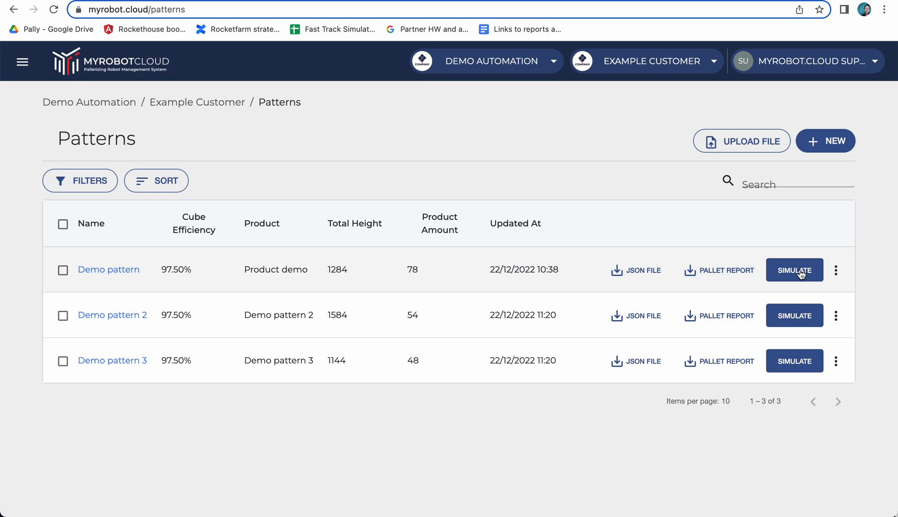
click(197, 105)
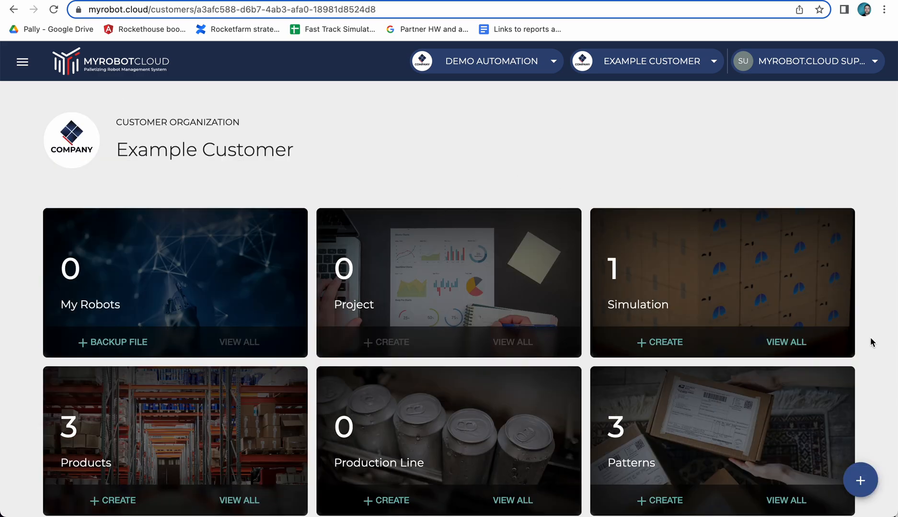
Step: Start a new simulation and include the patterns Demo pattern, Demo pattern 2 and Demo pattern 3, continuing to hardware selection
scroll(870, 338, down, 1)
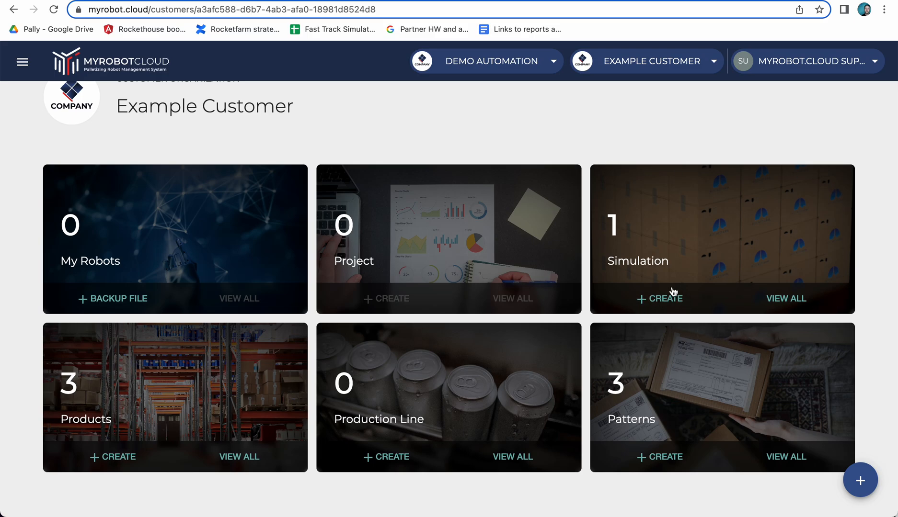
click(667, 303)
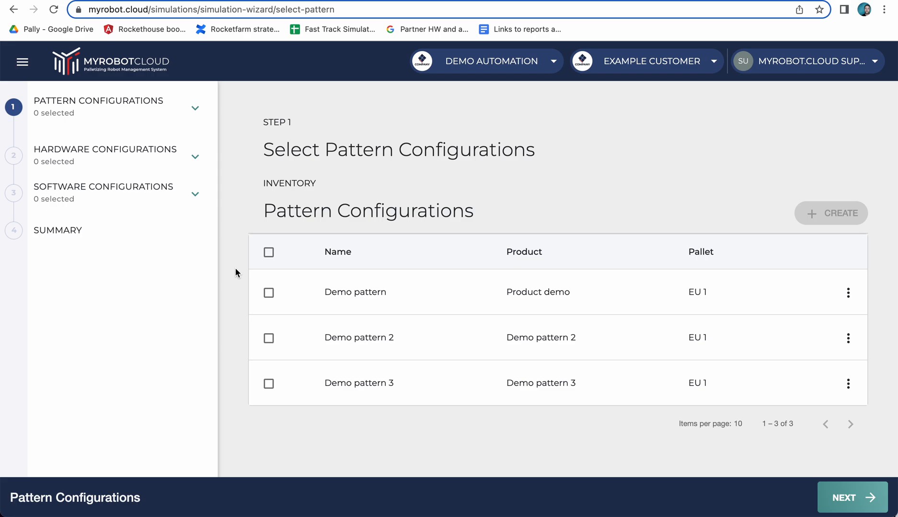
click(268, 294)
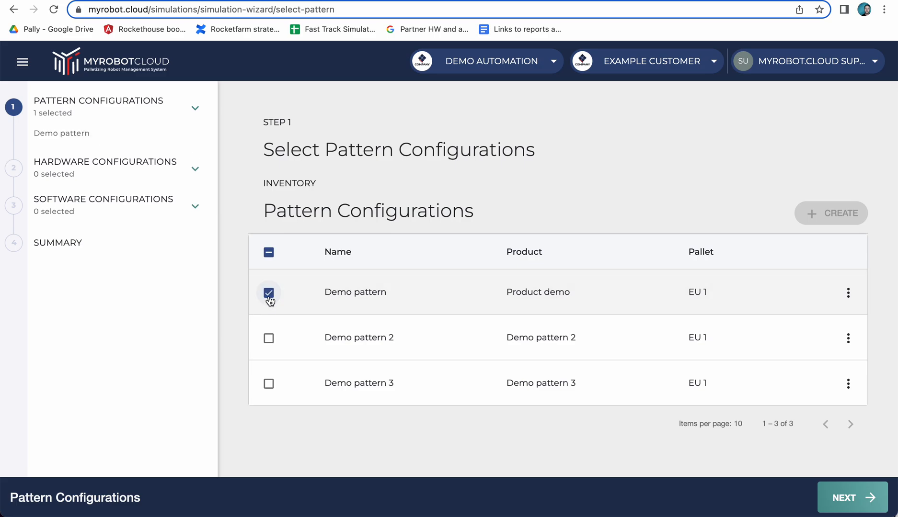
click(269, 338)
click(268, 385)
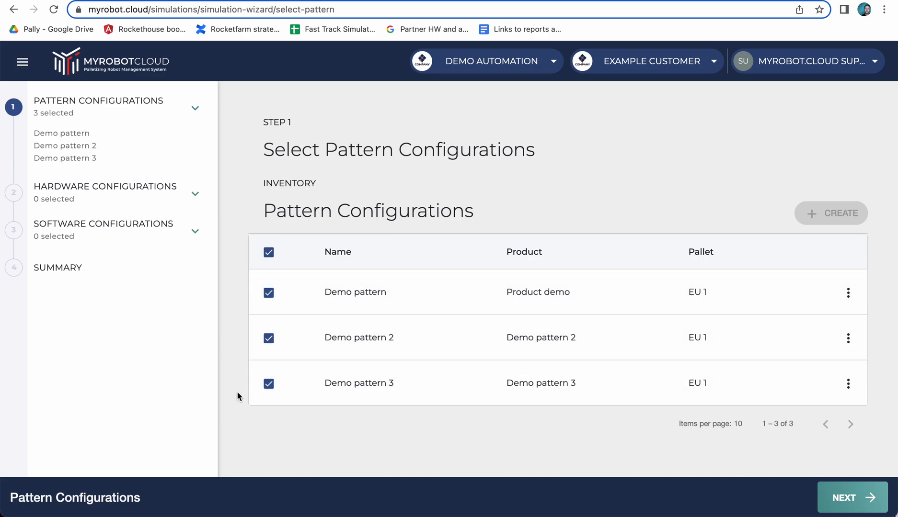
scroll(237, 394, down, 1)
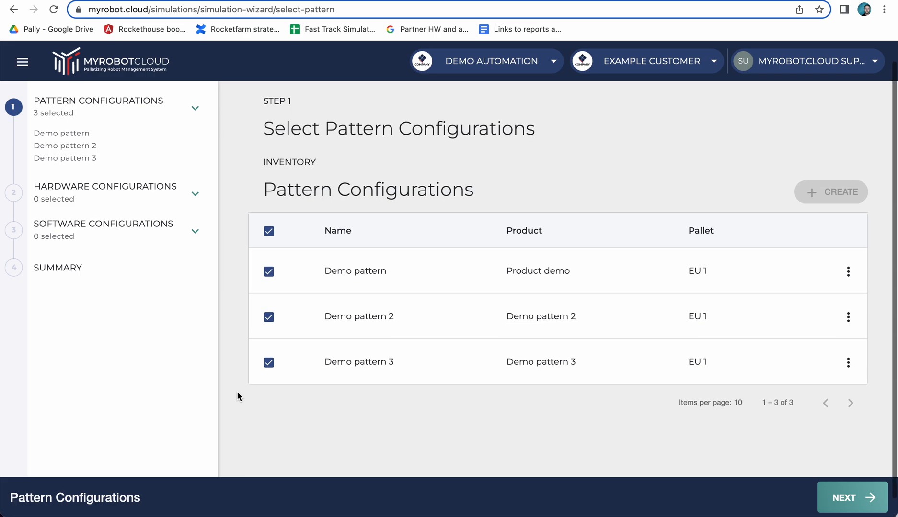
click(850, 499)
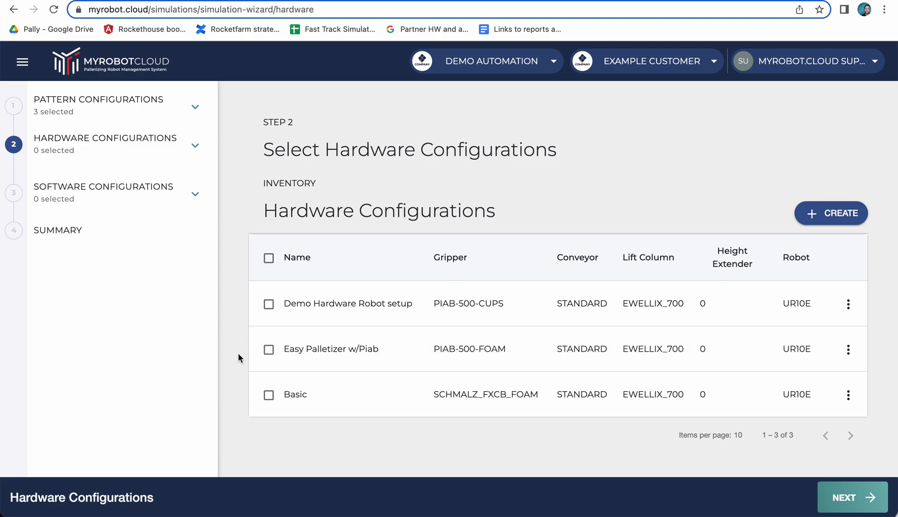
Step: Include the hardware configurations Demo Hardware Robot setup and Easy Palletizer w/Piab, and continue to software selection
click(269, 304)
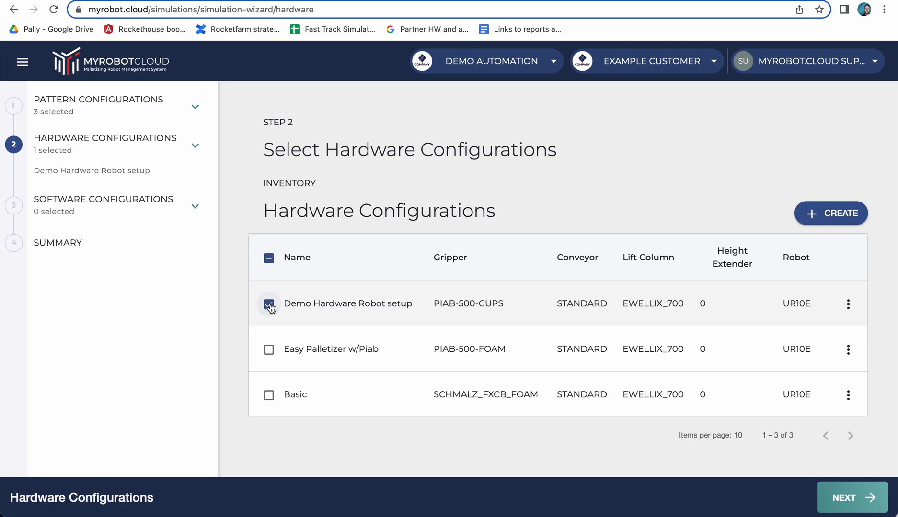
click(268, 349)
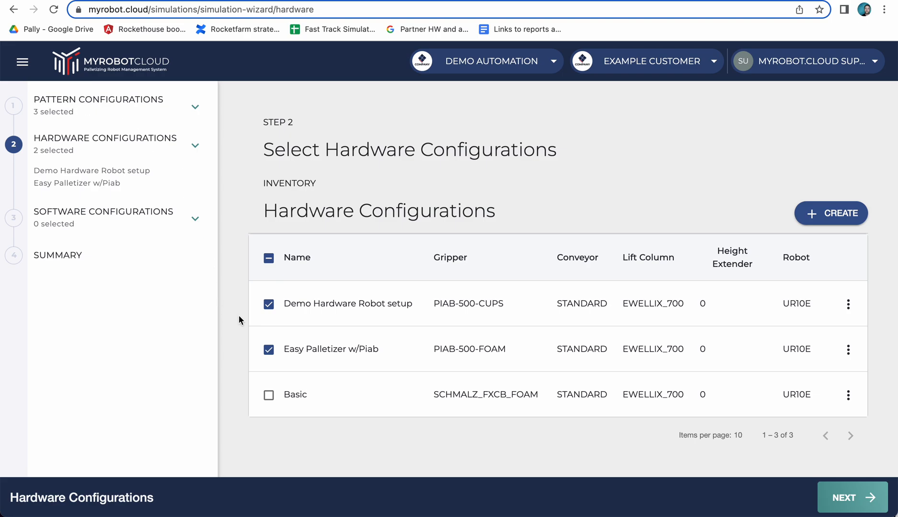
click(846, 498)
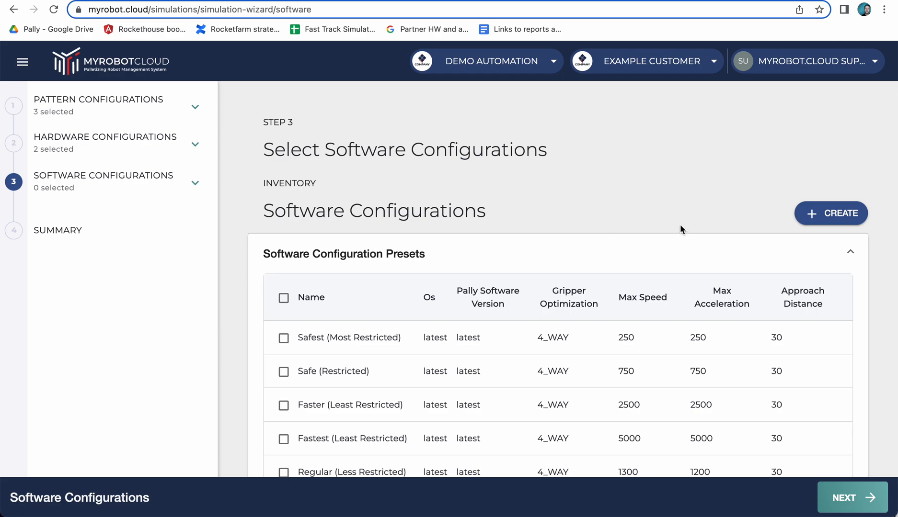
Step: Include the software configuration presets Custom Max Speed 500, 750, 1000 and 1250, and continue to the summary
click(852, 254)
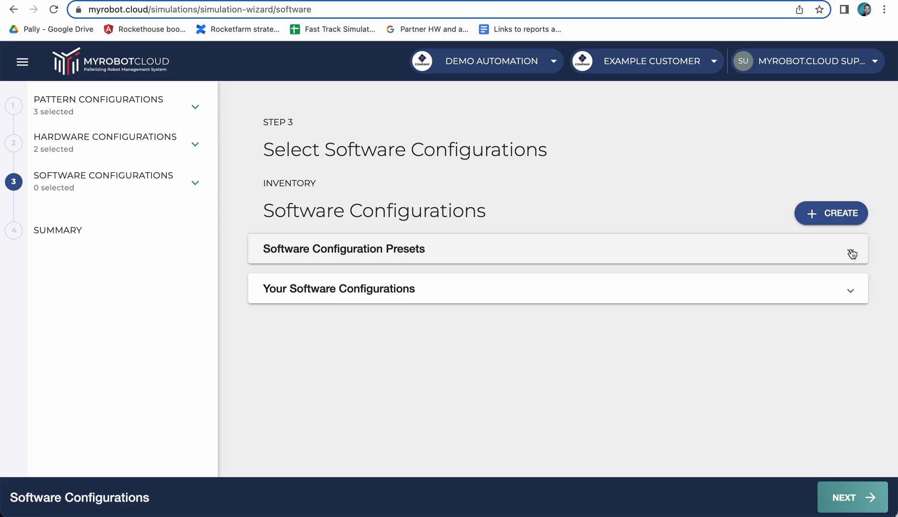
click(734, 251)
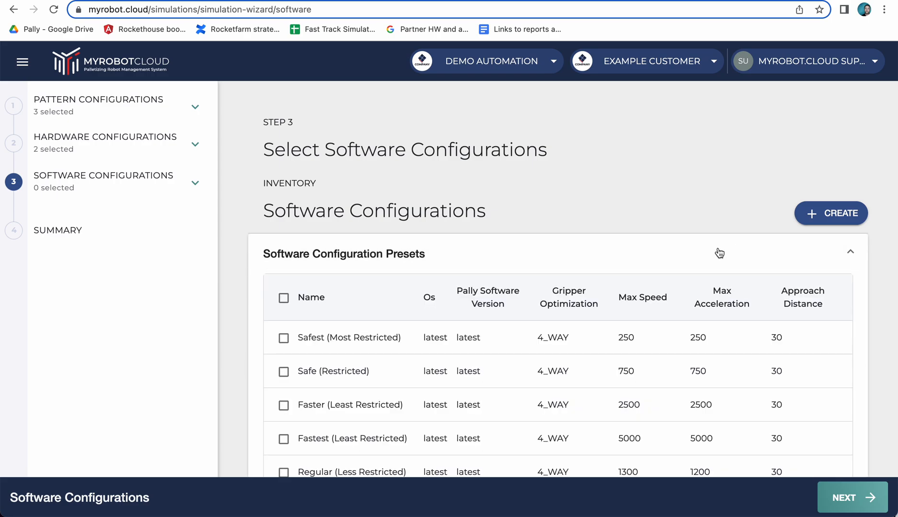
scroll(218, 340, down, 4)
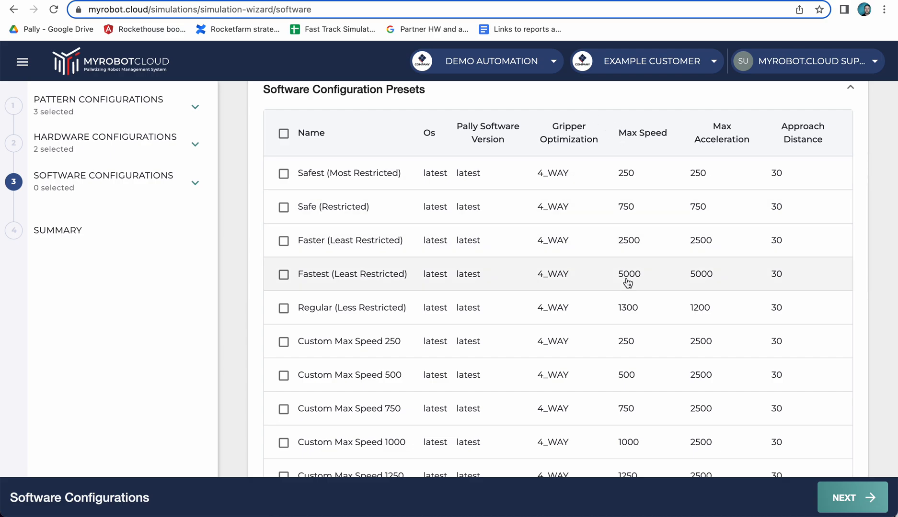
scroll(627, 299, down, 3)
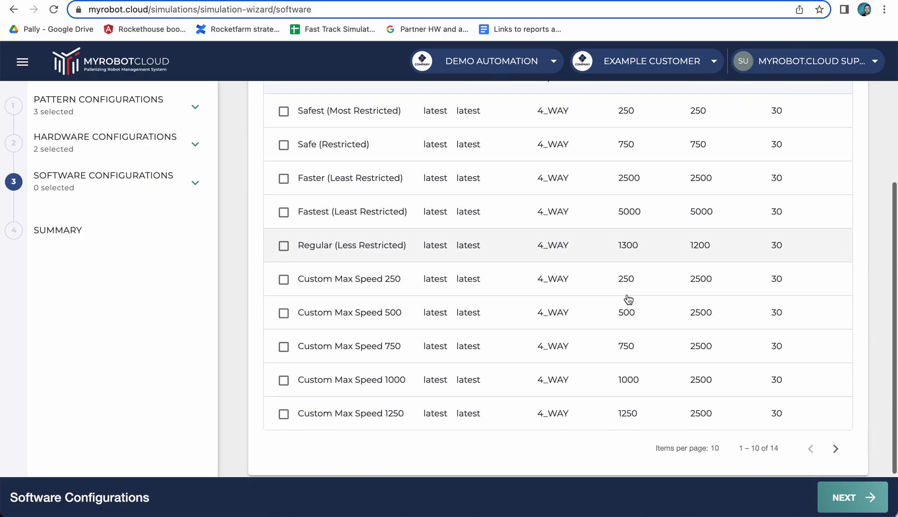
scroll(628, 298, up, 1)
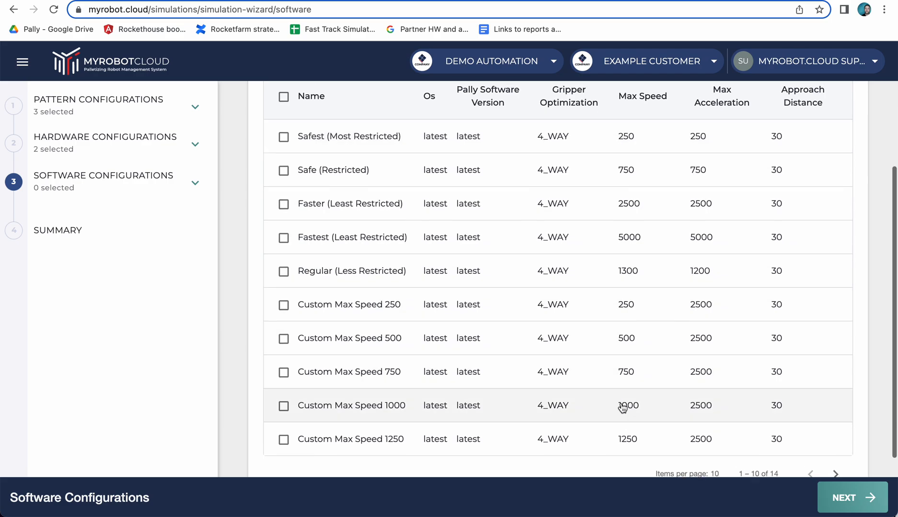
scroll(622, 407, down, 1)
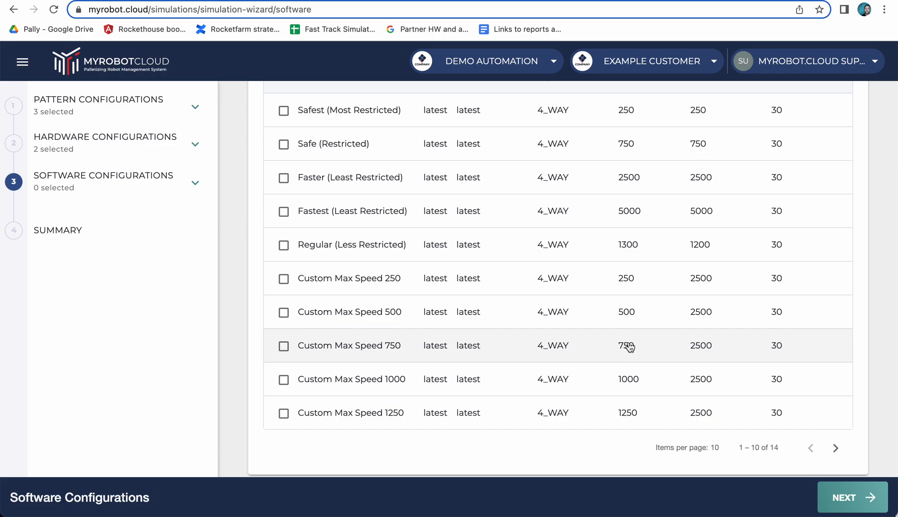
click(284, 314)
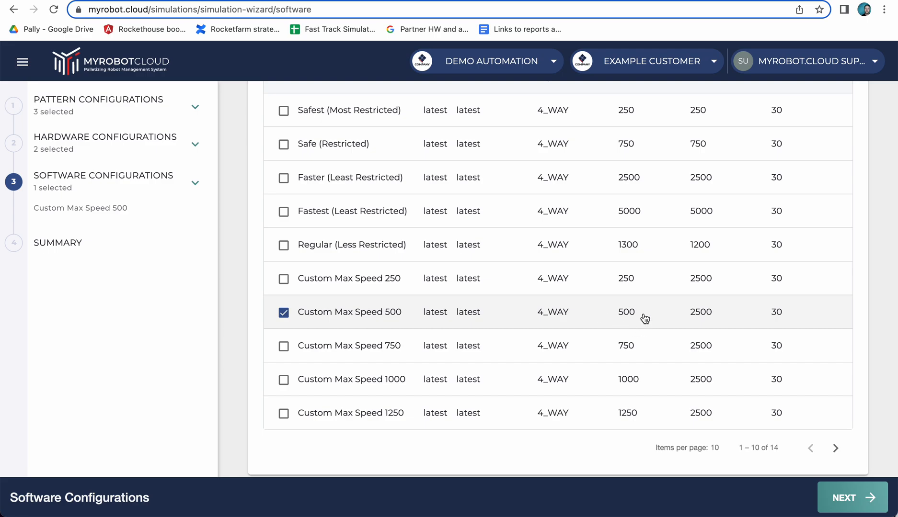
click(285, 350)
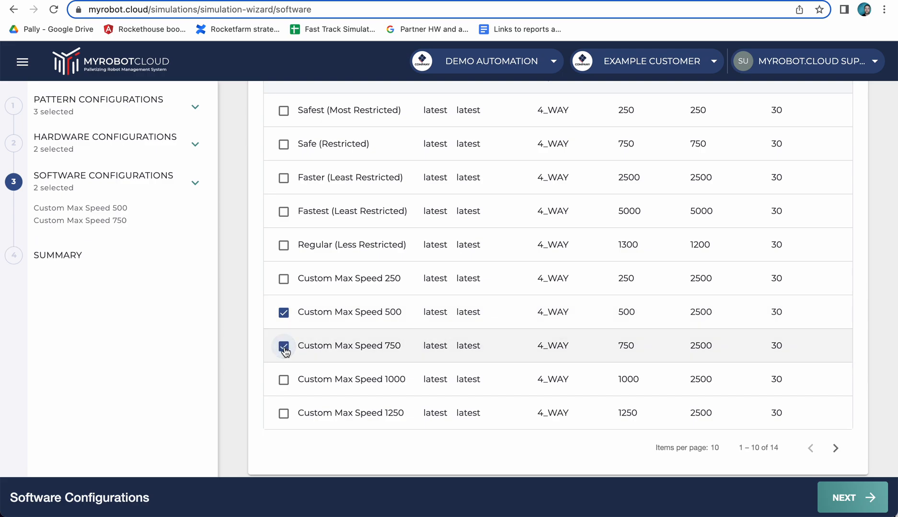
click(283, 379)
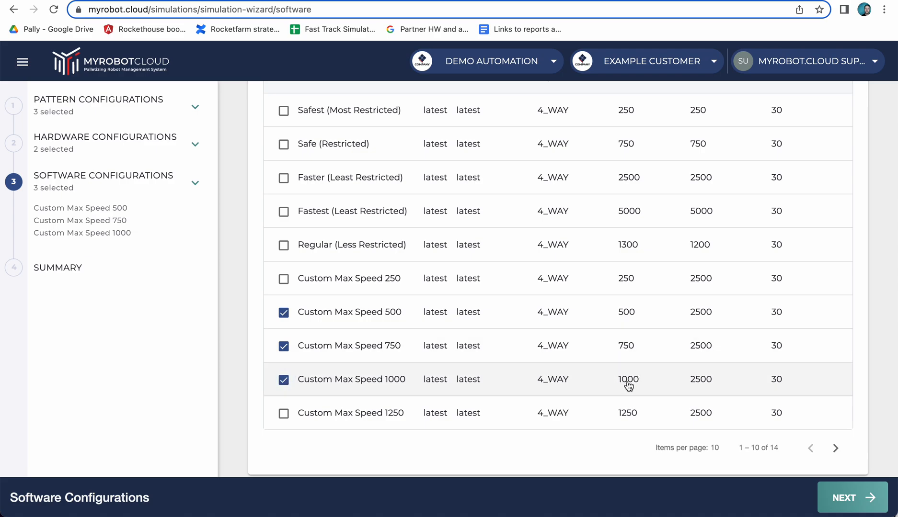
click(284, 413)
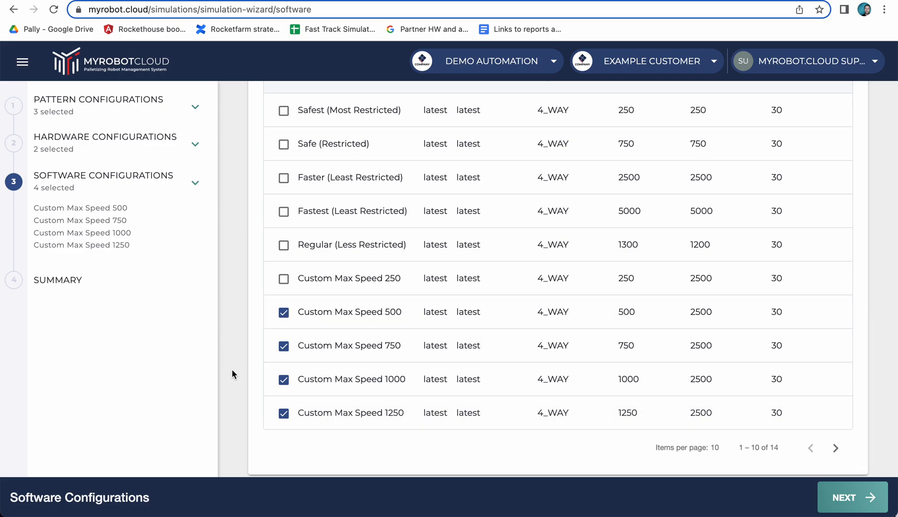
scroll(231, 369, down, 1)
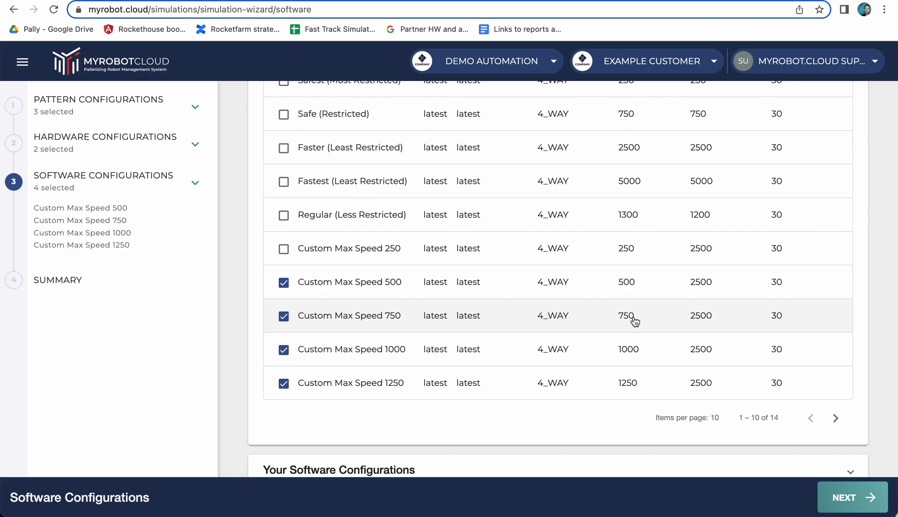
scroll(635, 321, down, 1)
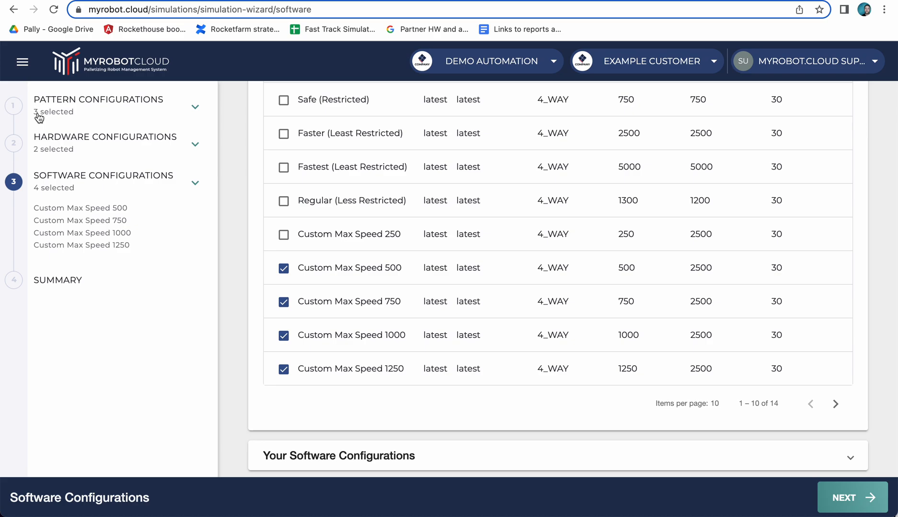
click(845, 499)
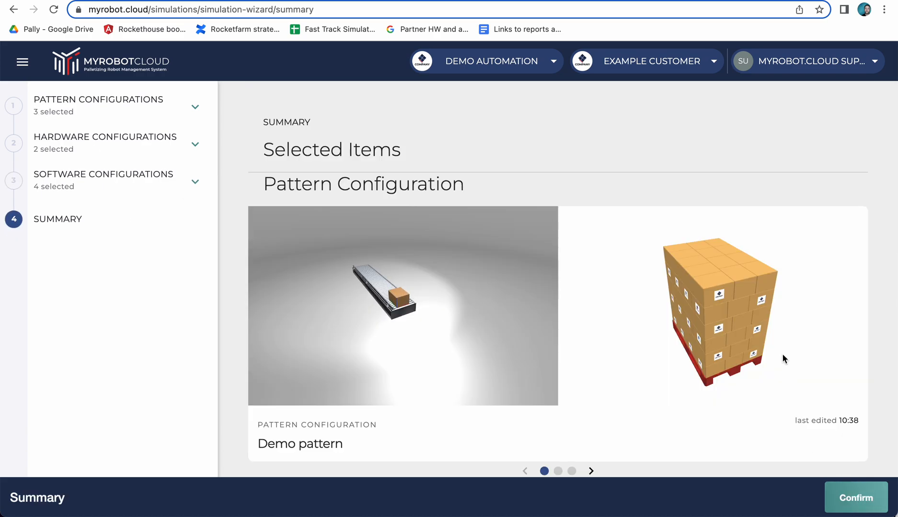
Step: Review the chosen pattern, hardware and software configurations in the summary, including the second hardware configuration
scroll(880, 336, down, 3)
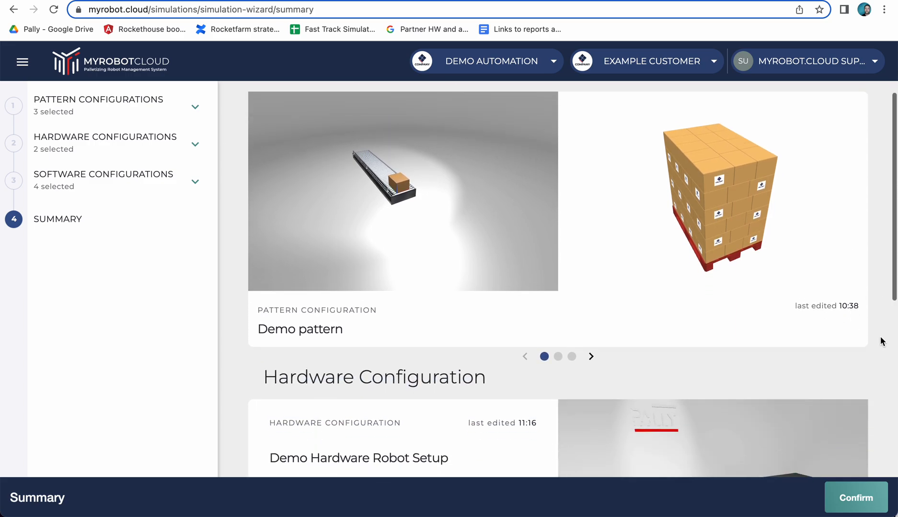
scroll(881, 338, down, 8)
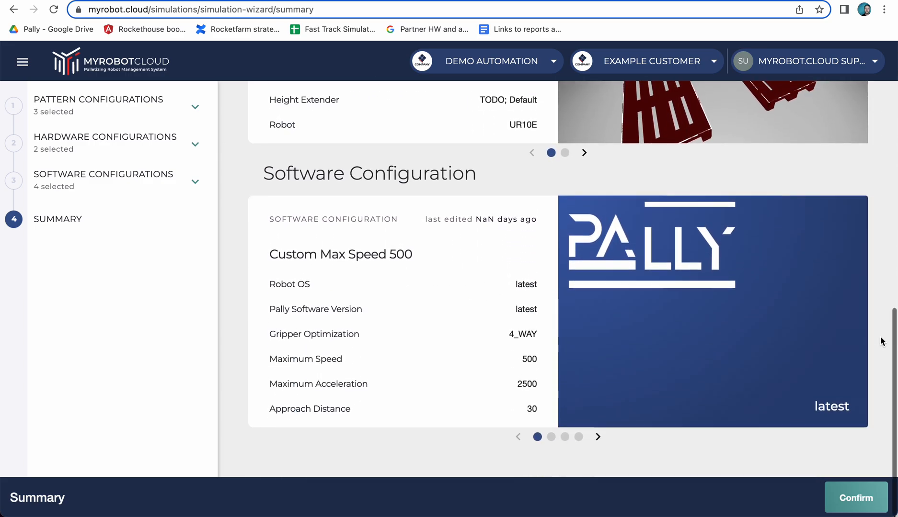
scroll(880, 336, down, 1)
click(584, 156)
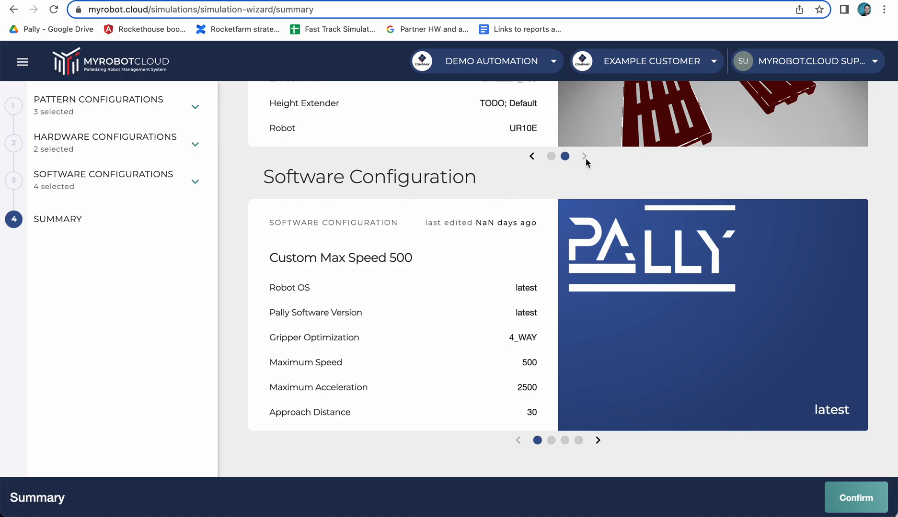
scroll(875, 192, up, 2)
Step: Confirm the selected configurations, name the simulation "Demo simulation" and create it
click(844, 498)
click(415, 282)
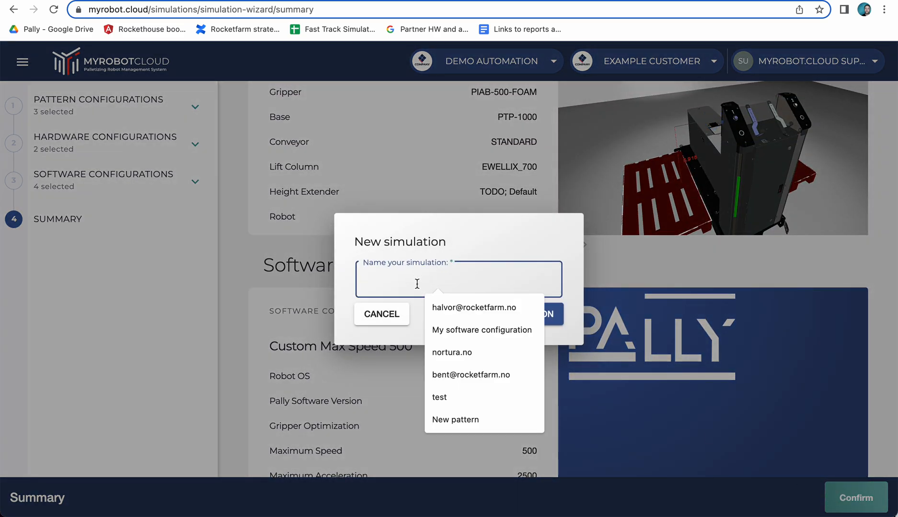
text(Demo)
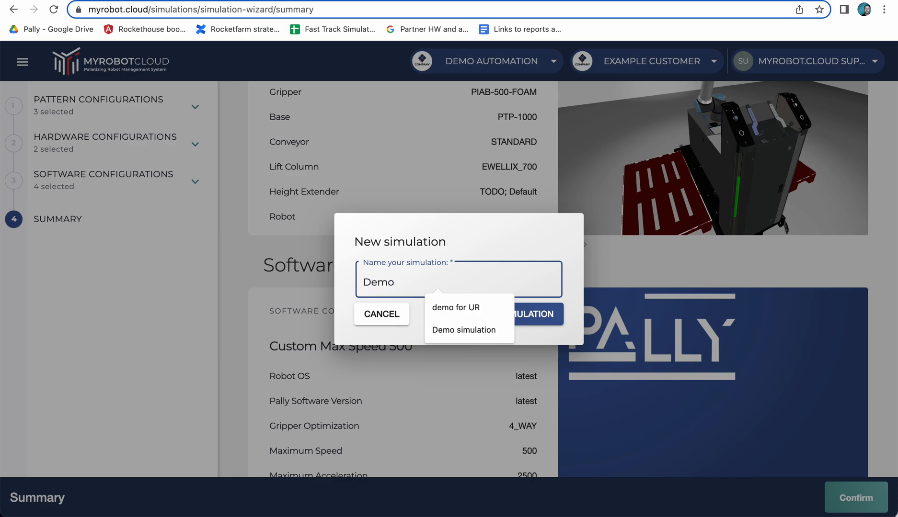
text( simulation)
key(BackSpace)
key(BackSpace)
key(BackSpace)
key(BackSpace)
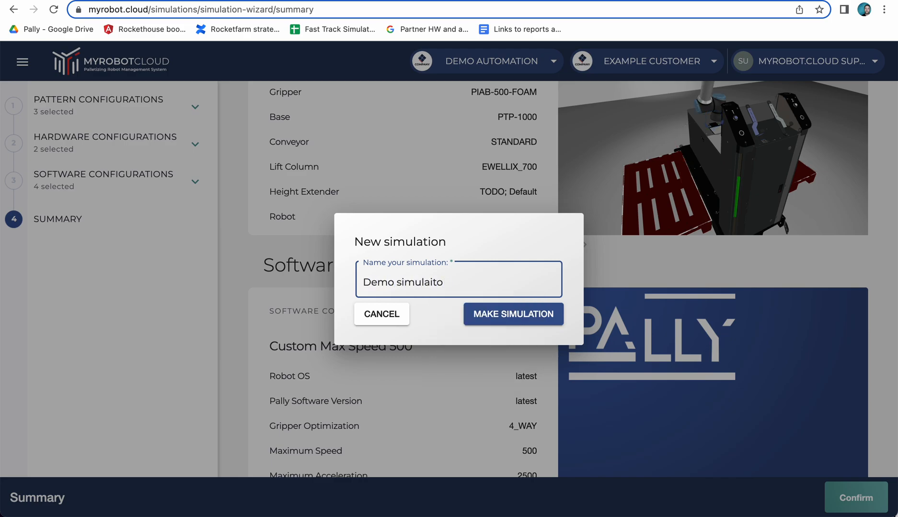
click(465, 314)
click(490, 314)
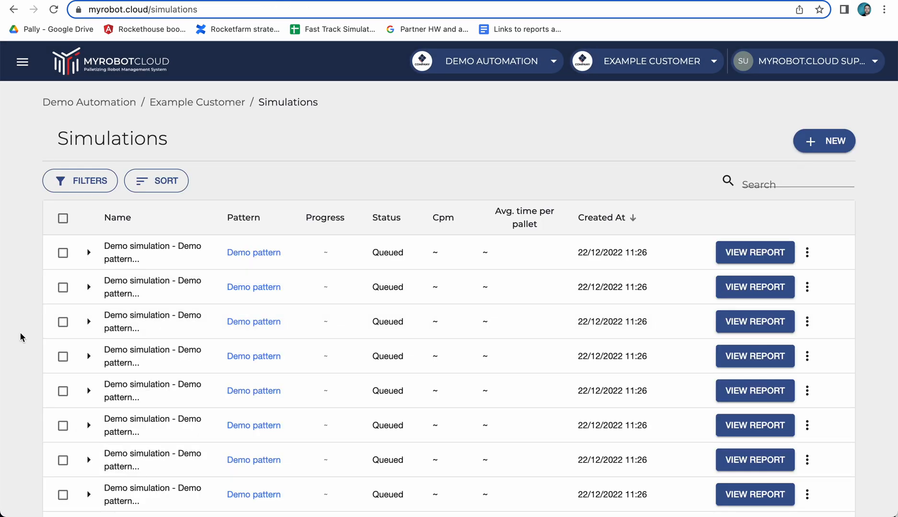
Step: Look through the first page of the simulations list to check the newly created entries
scroll(28, 366, down, 3)
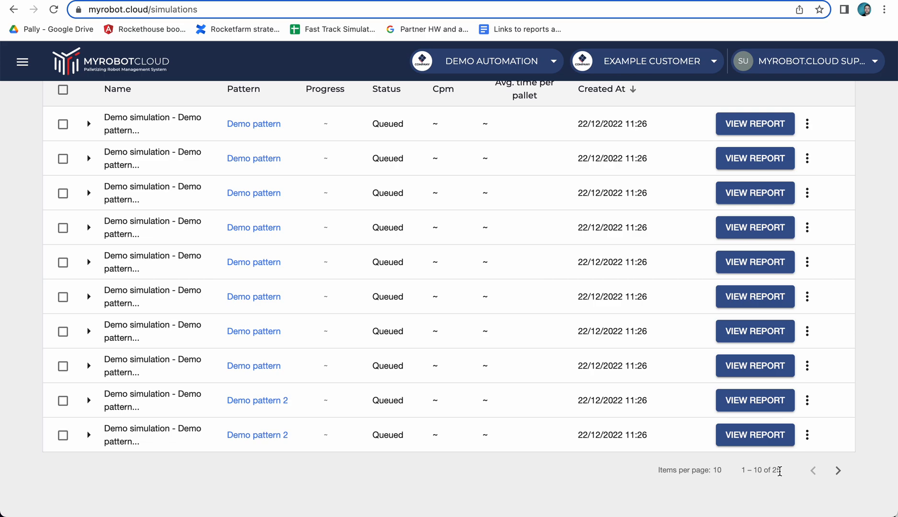
scroll(868, 297, up, 1)
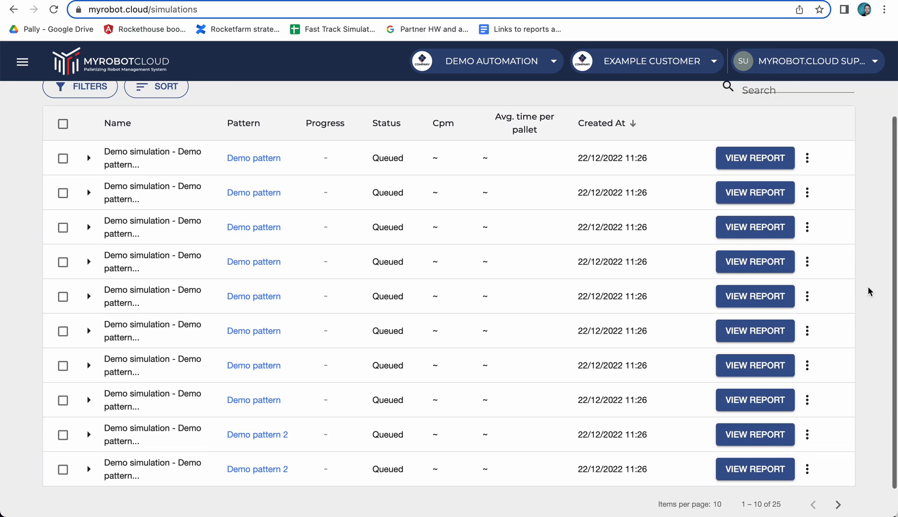
scroll(868, 291, up, 1)
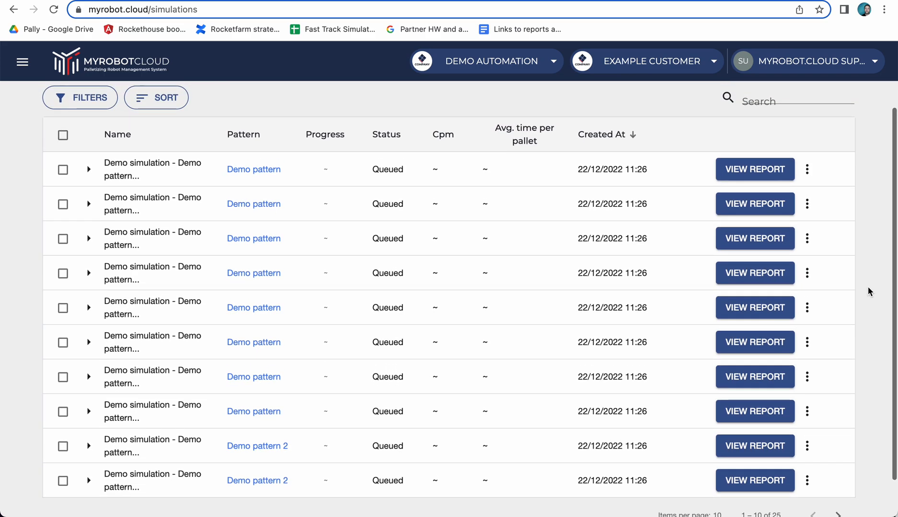
scroll(868, 290, up, 2)
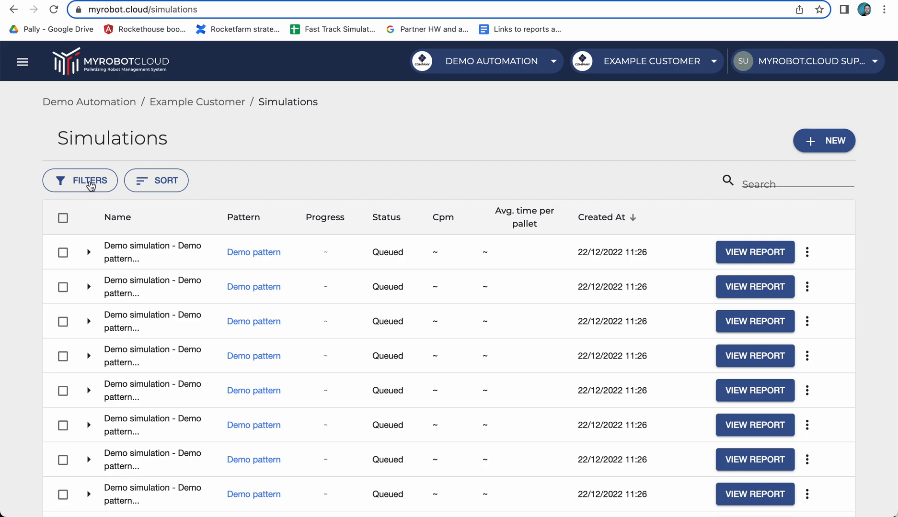
Step: Filter the simulations list to the hardware Easy Palletizer w/Piab and the software preset Custom Max Speed 500
click(93, 182)
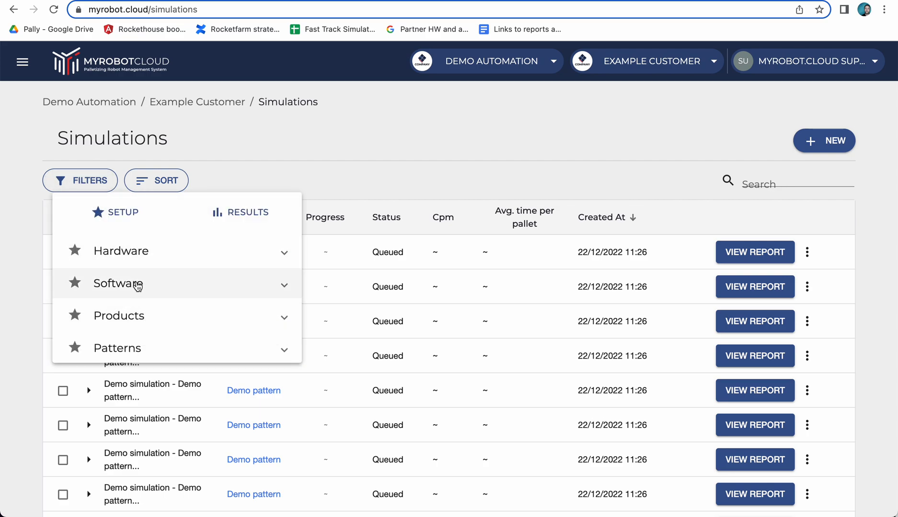
click(151, 255)
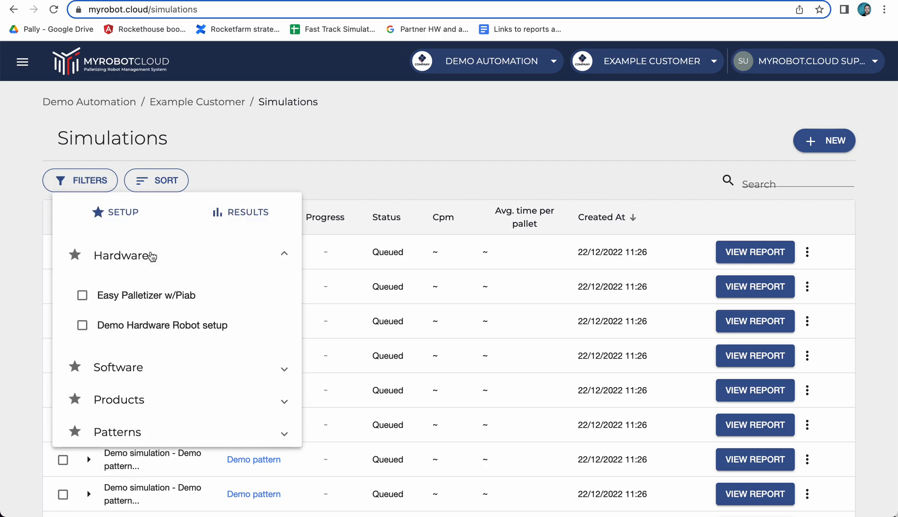
click(82, 296)
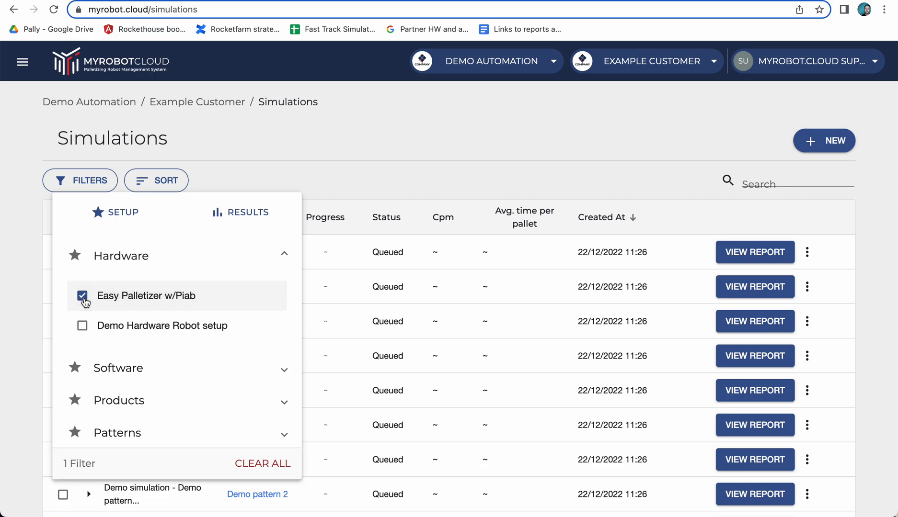
click(120, 367)
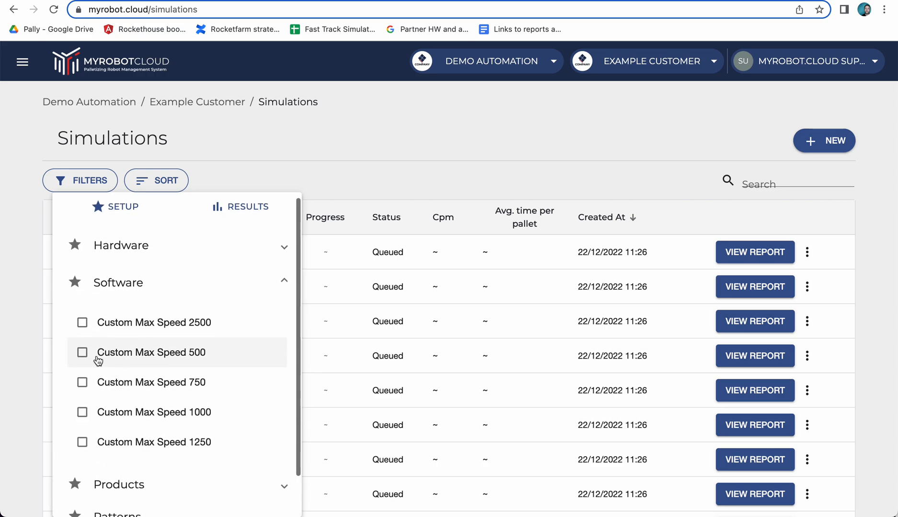
click(89, 356)
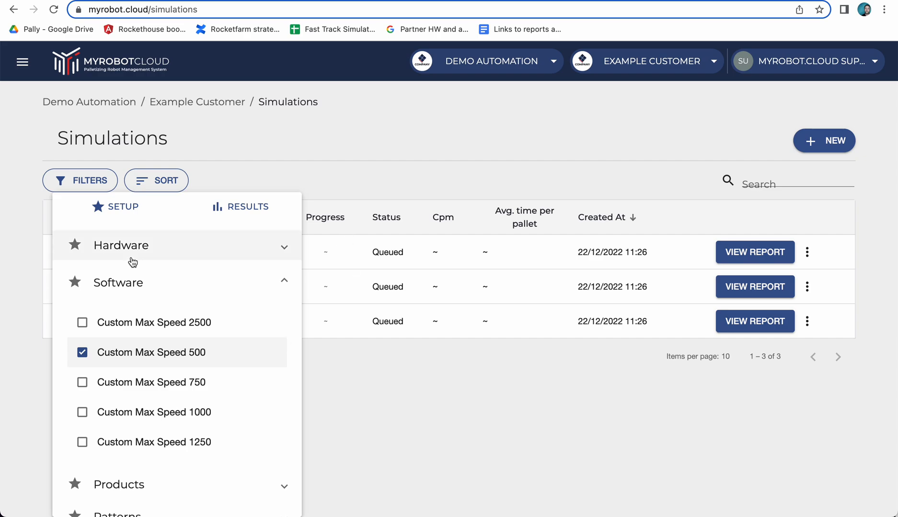
click(246, 162)
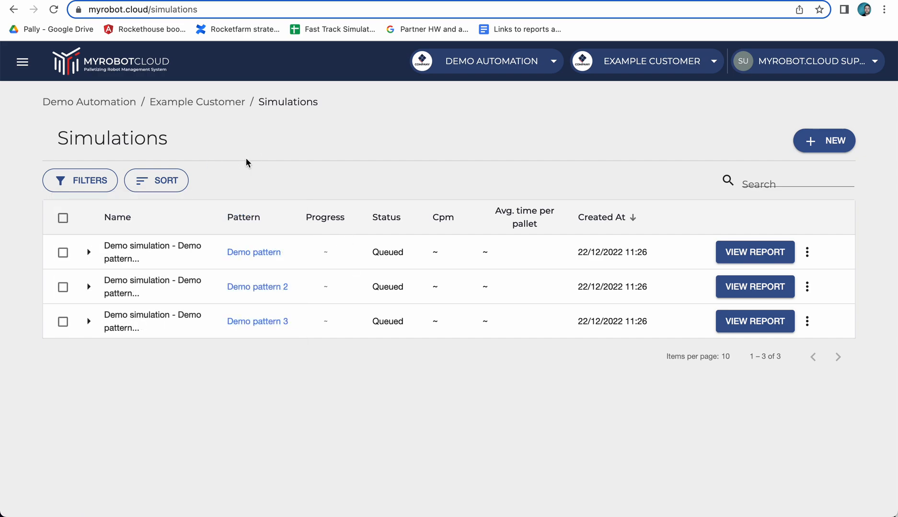